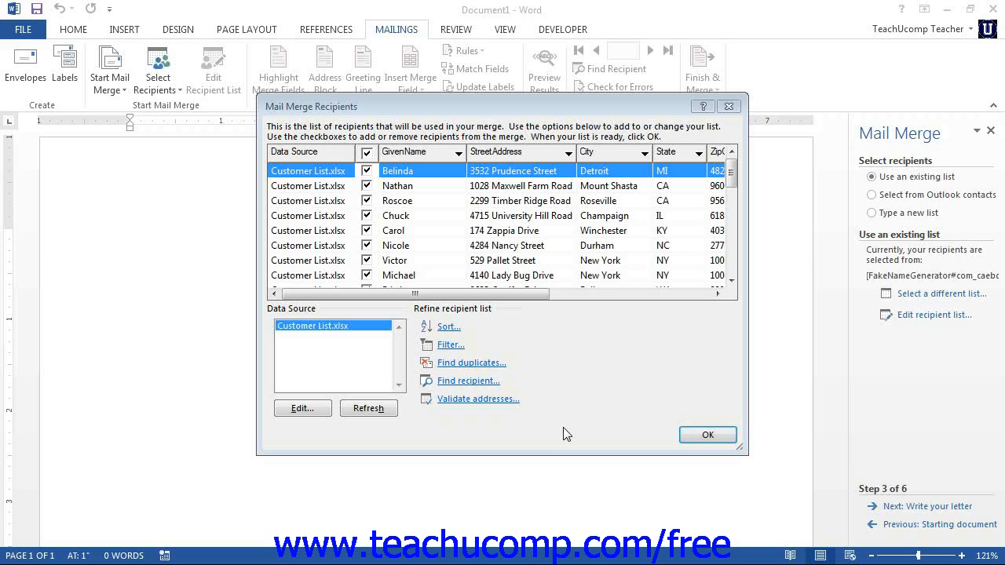
- Sort the mail merge recipient list by GivenName in ascending order
click(386, 105)
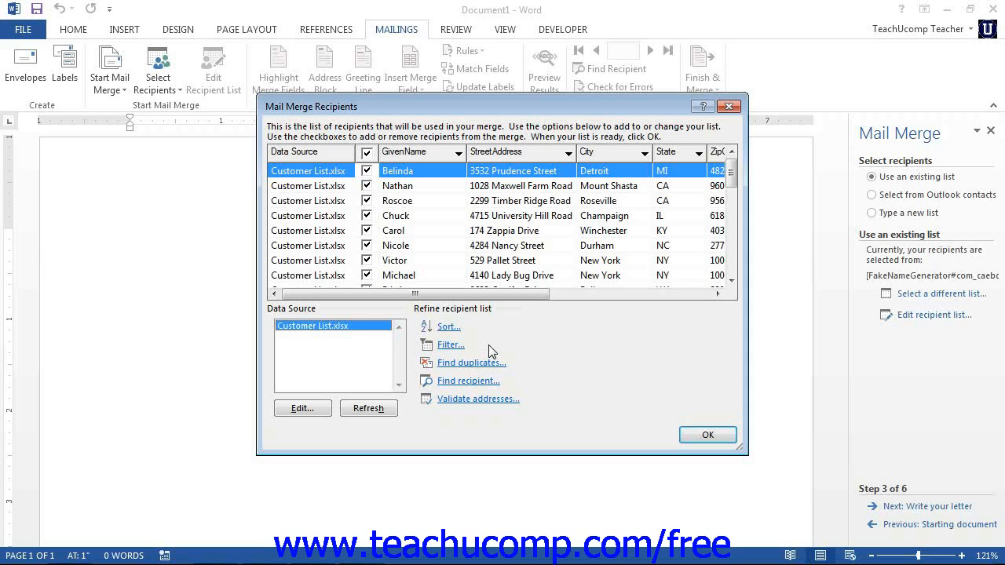
click(447, 328)
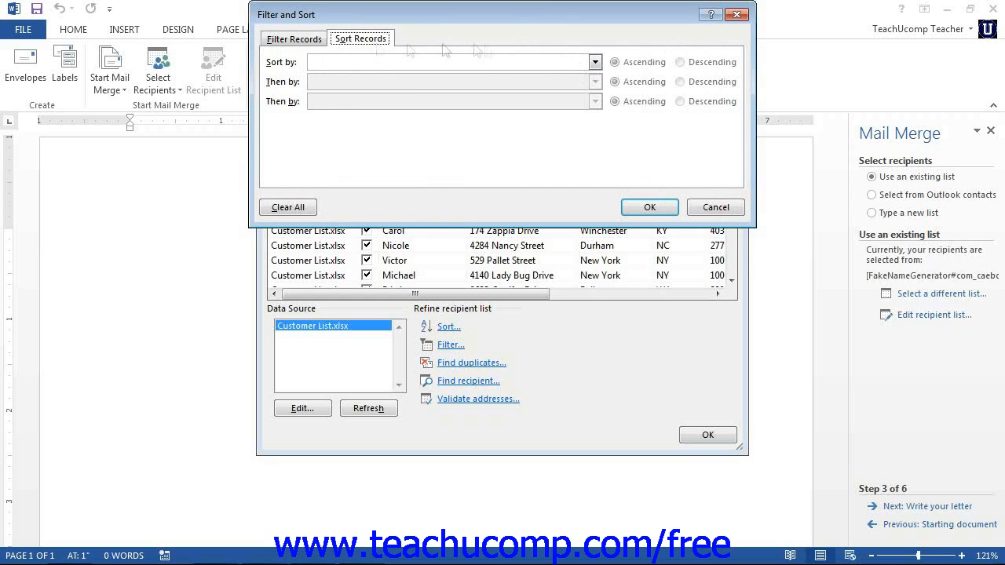
click(595, 63)
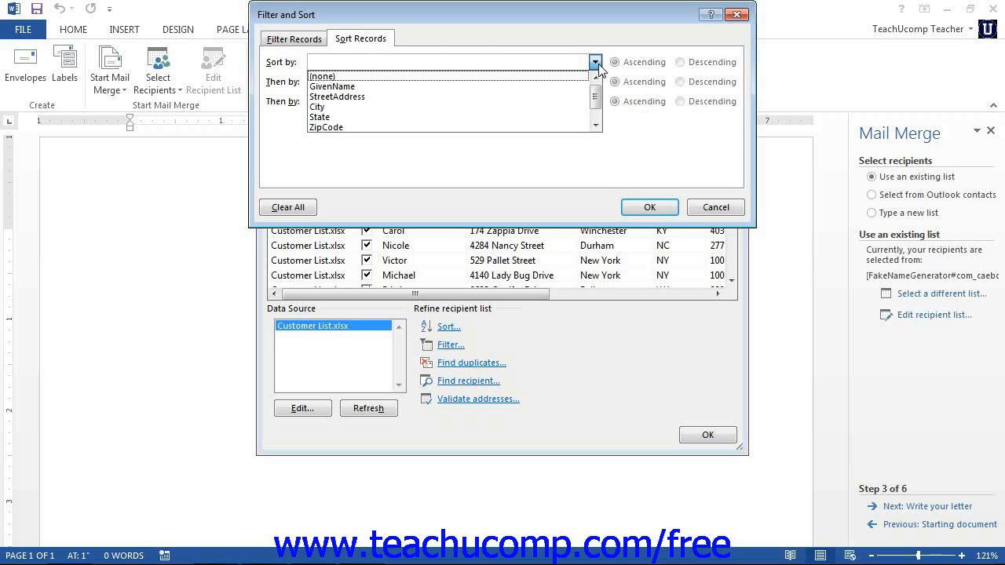
click(542, 83)
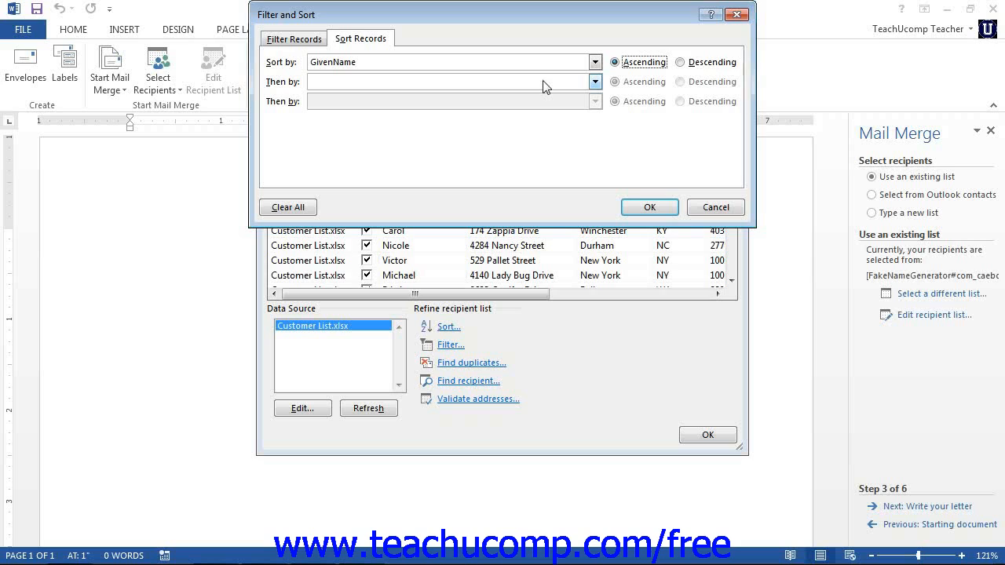
click(680, 62)
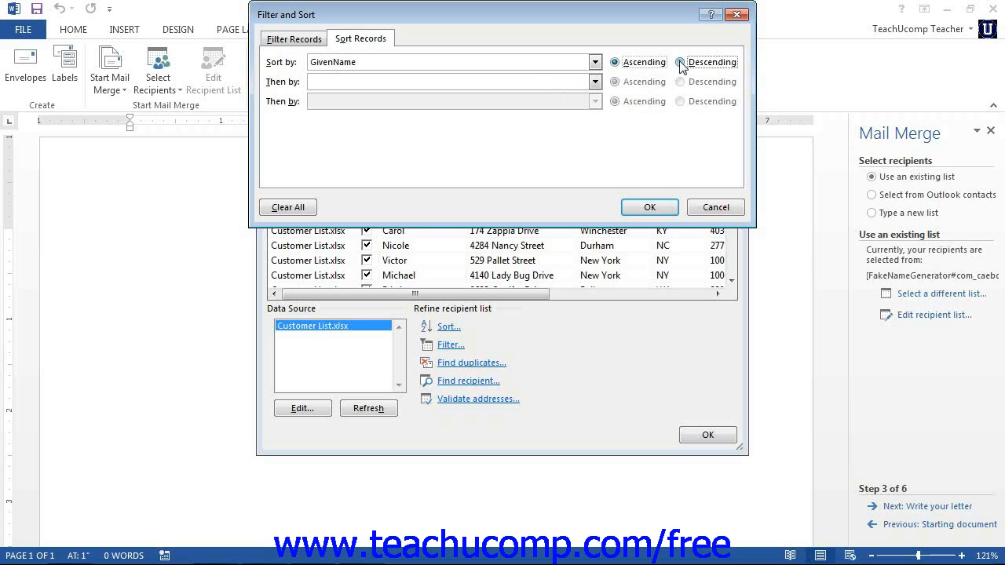
click(626, 62)
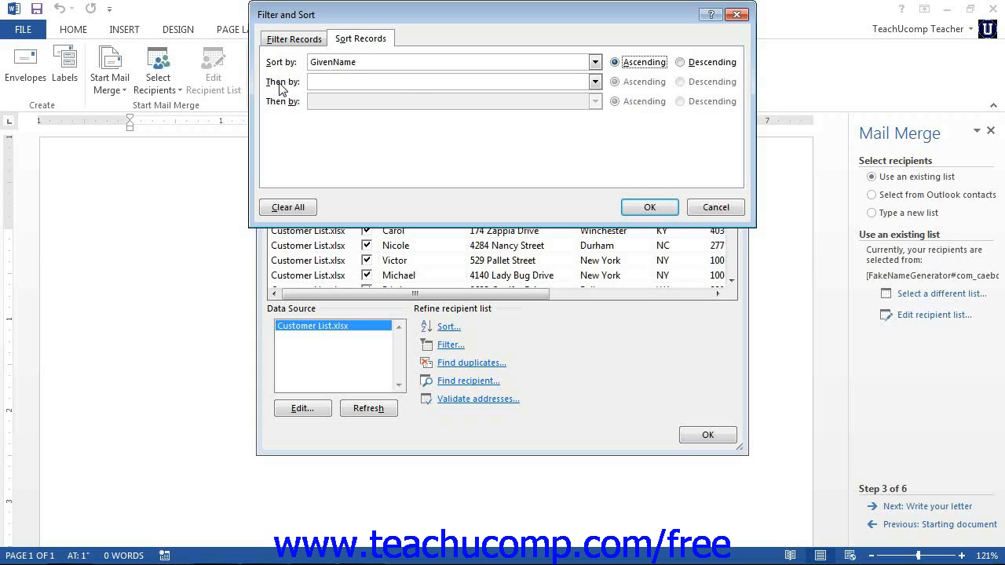
click(650, 207)
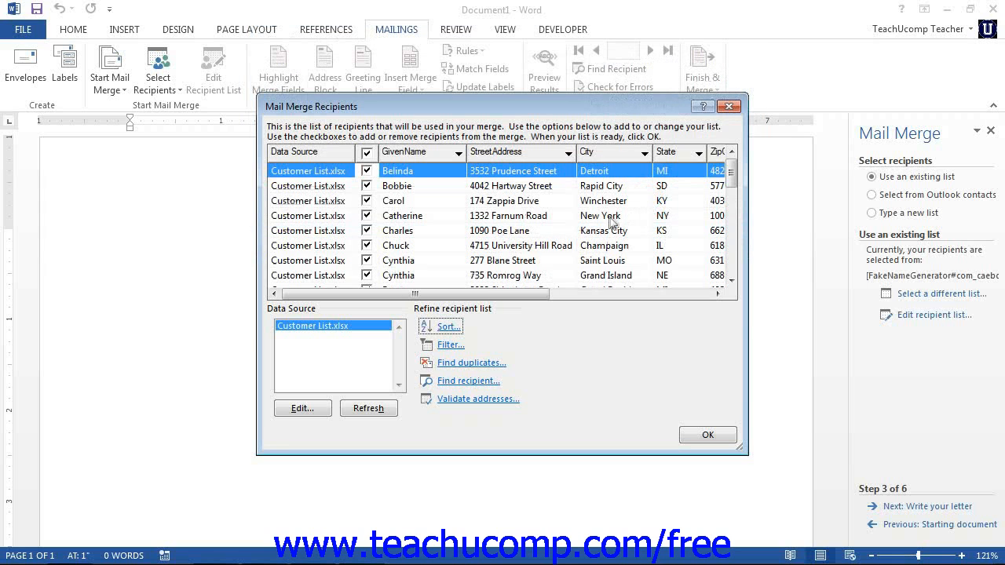
- Start a recipient filter on the GivenName field with the Equal to comparison and the And operator, and cancel it
click(449, 347)
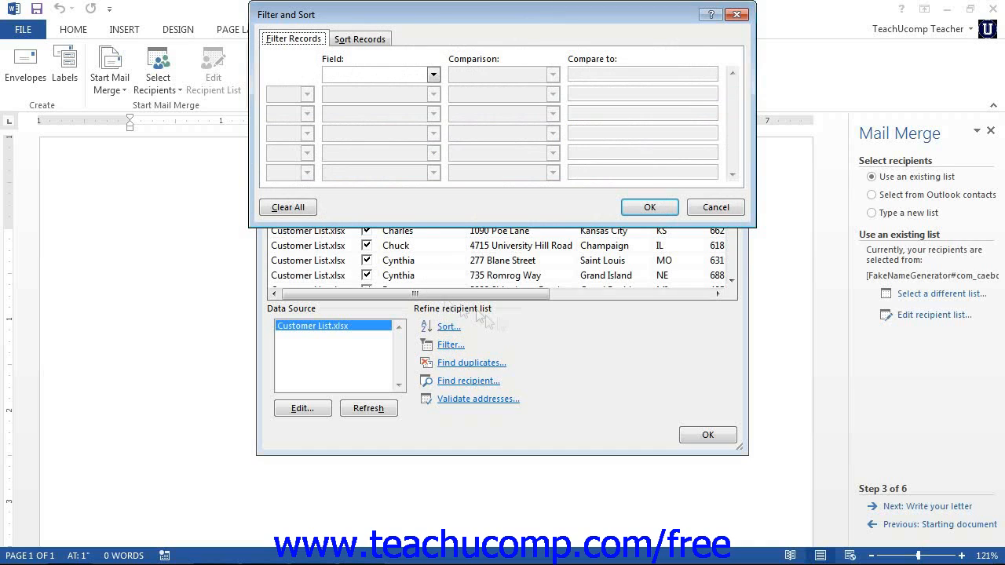
click(293, 39)
click(433, 75)
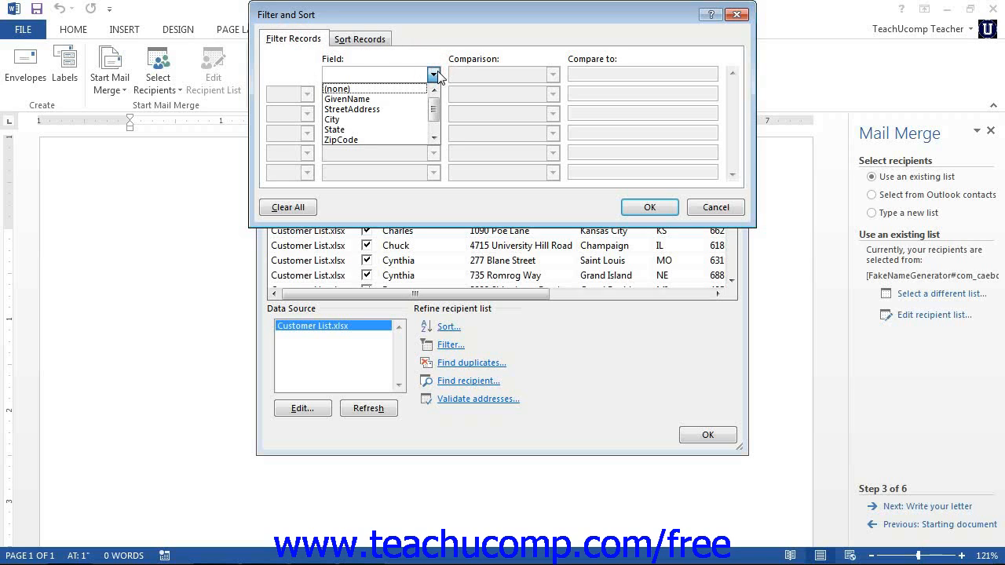
click(433, 75)
click(434, 74)
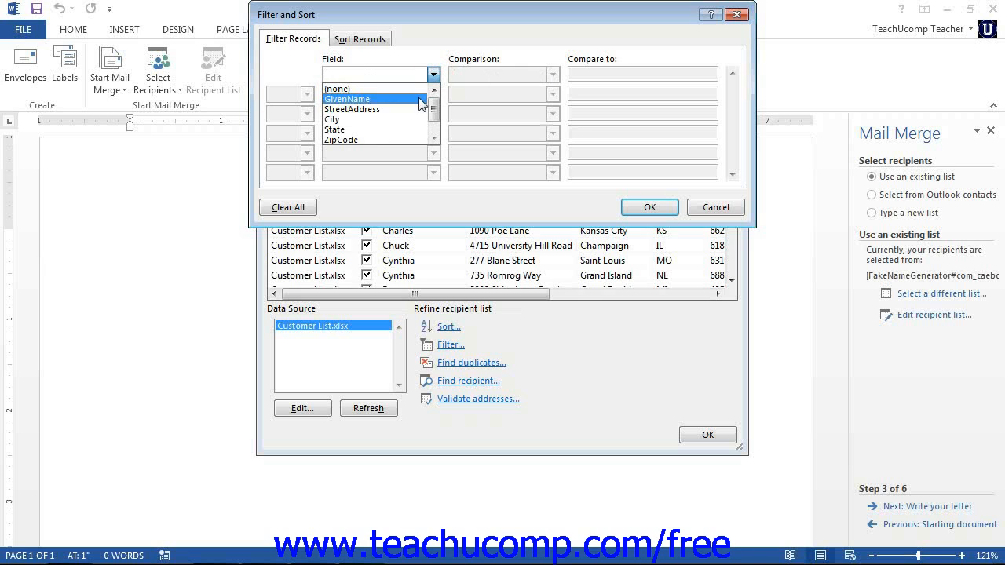
click(422, 100)
click(552, 75)
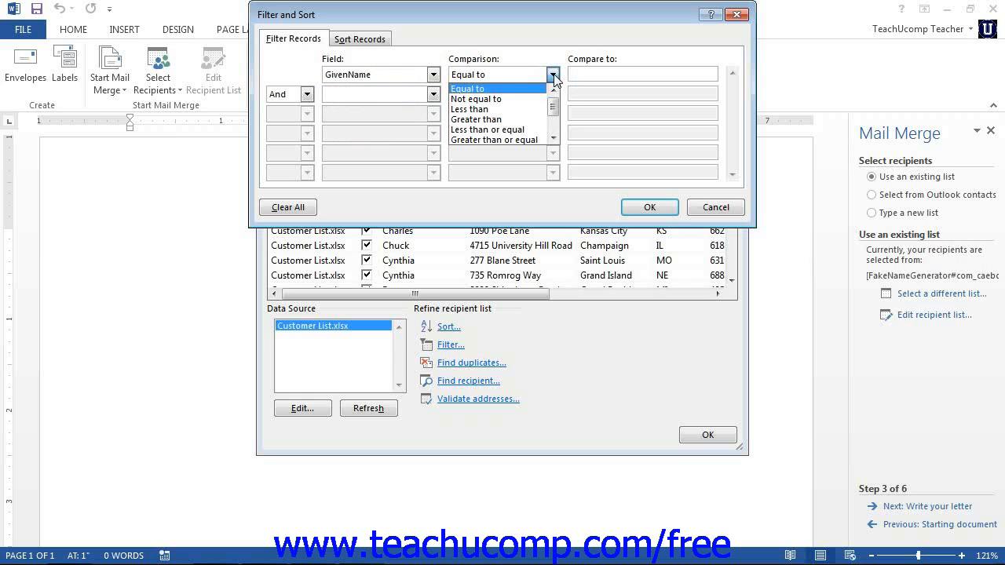
click(552, 75)
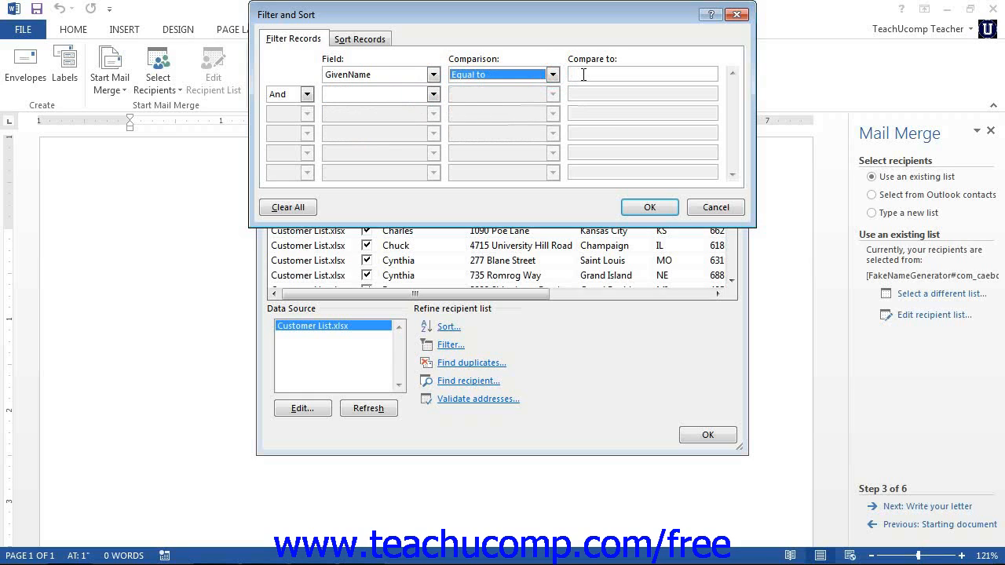
click(584, 75)
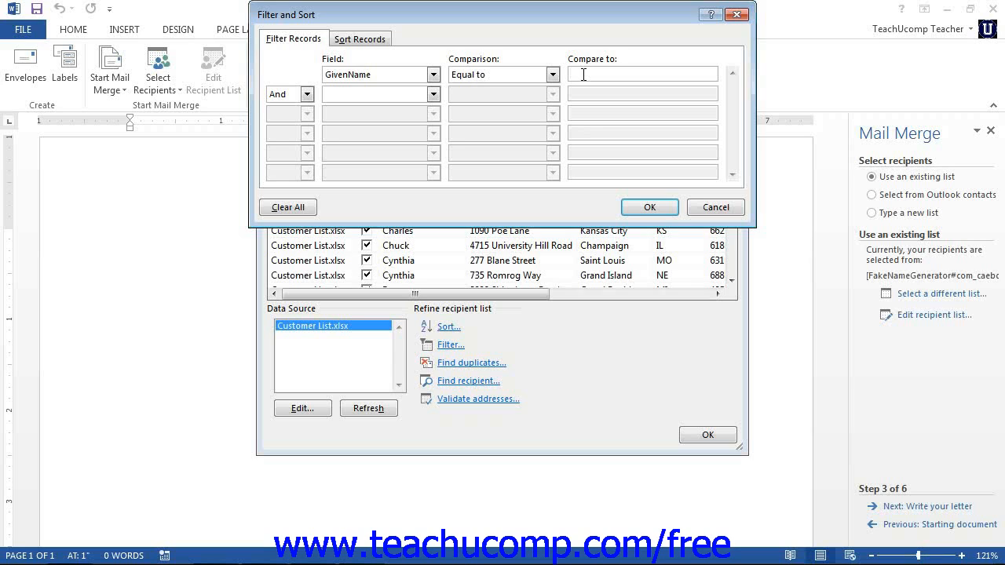
click(307, 95)
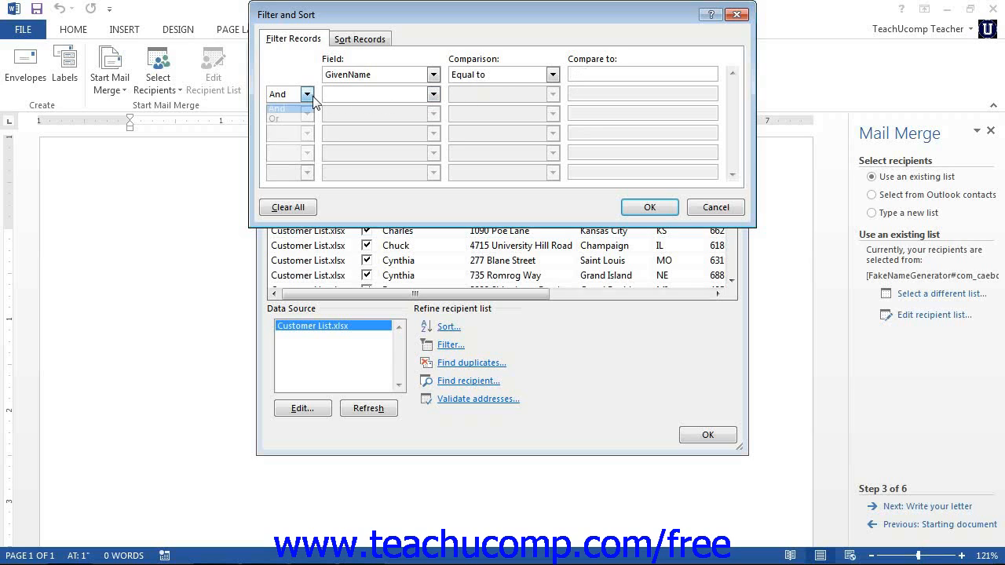
click(312, 96)
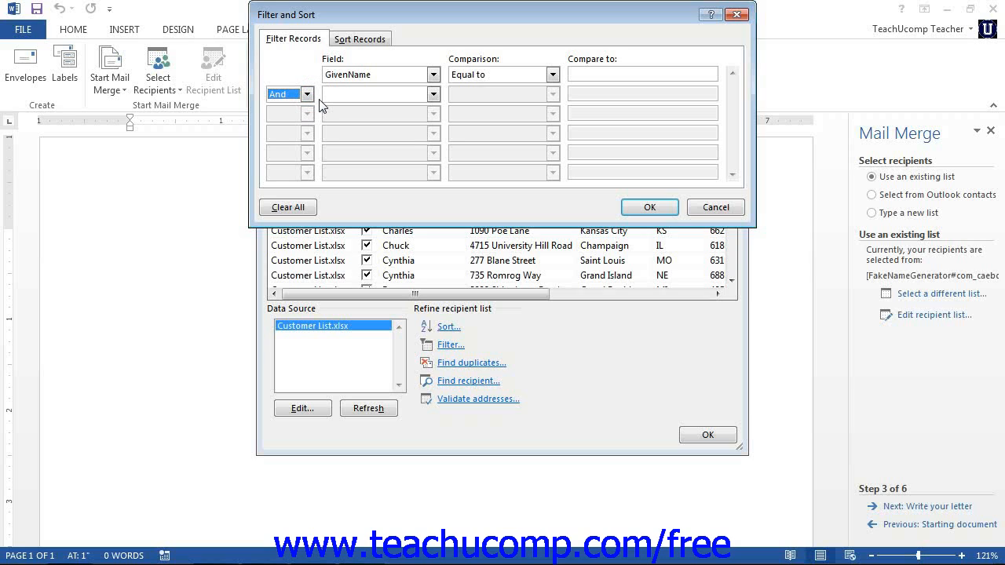
click(713, 212)
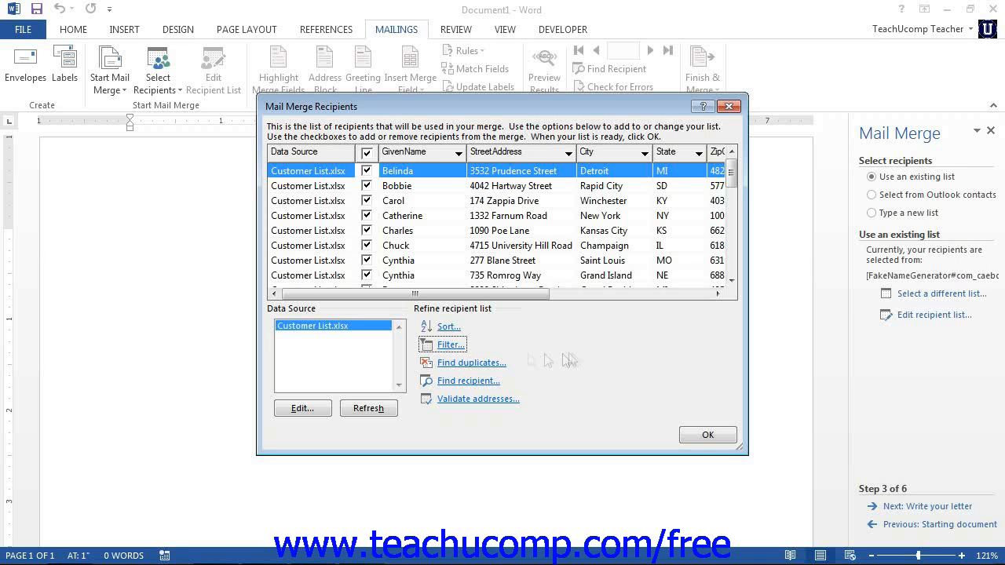
- Clear the recipient list's sort criteria, check the filter criteria, and discard the changes
click(448, 328)
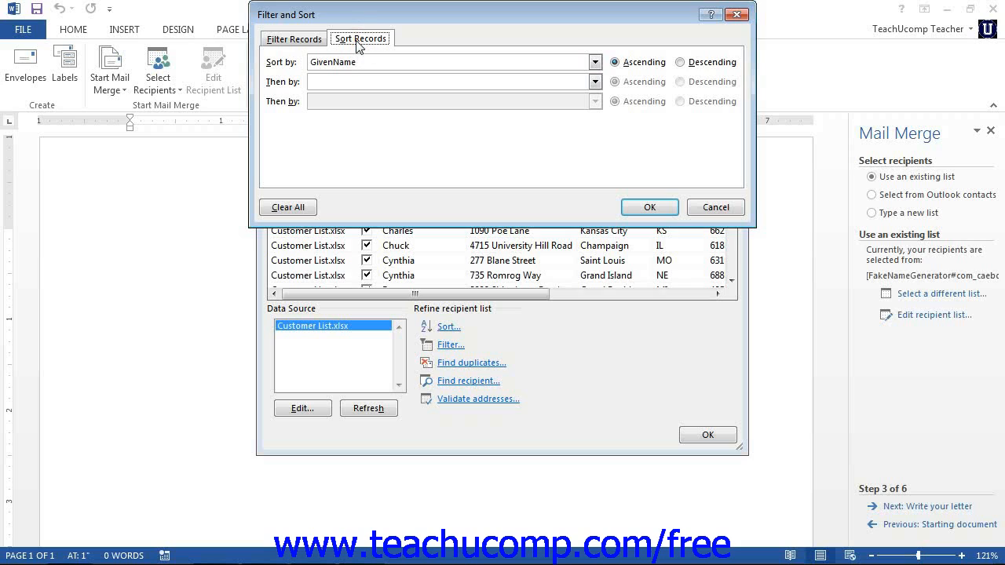
click(311, 206)
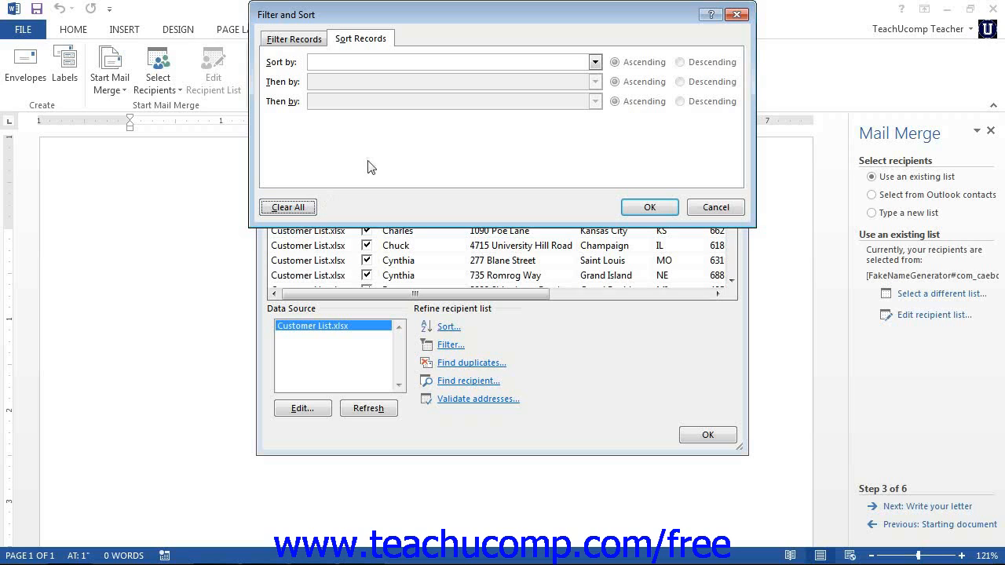
click(300, 39)
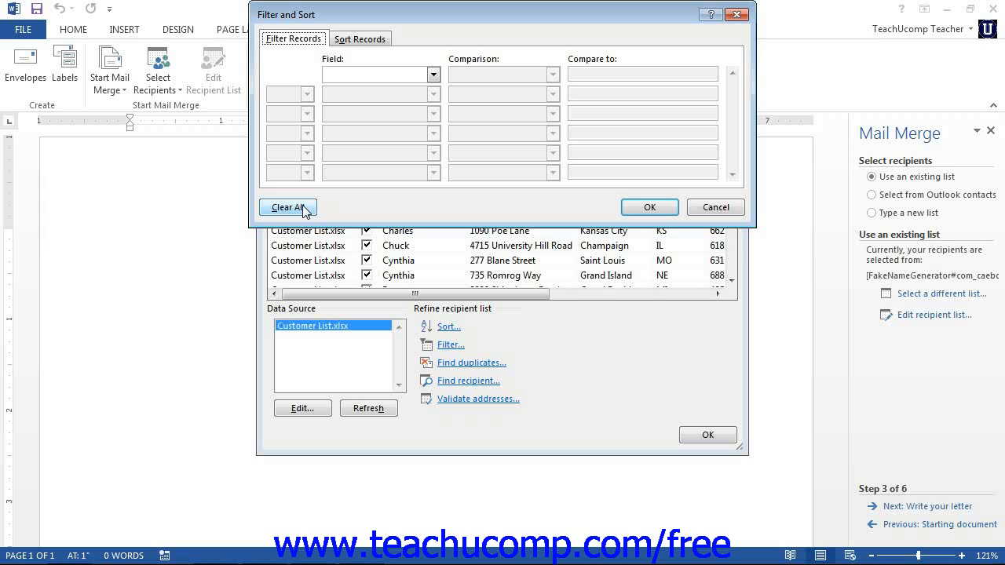
click(717, 212)
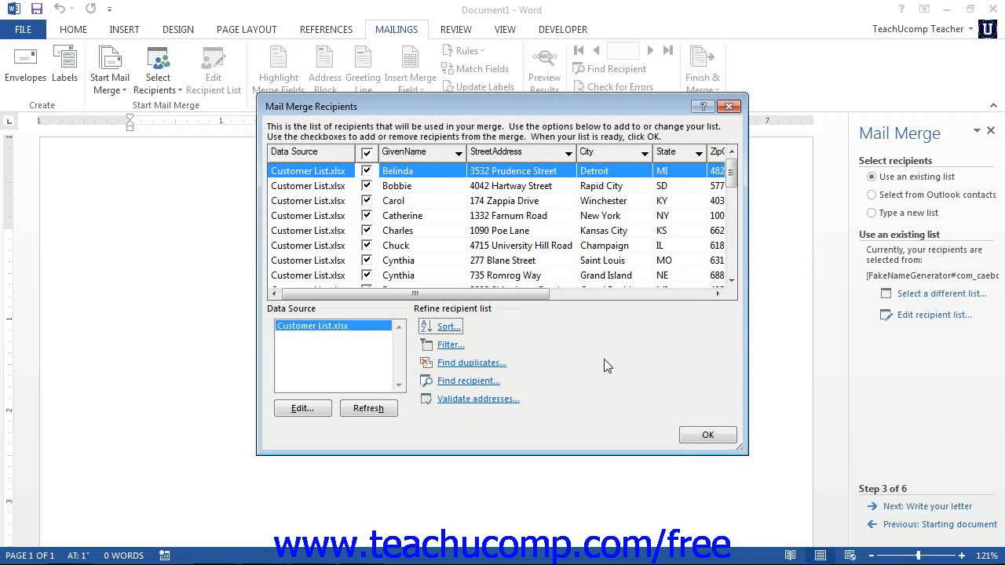
- Check the recipient list for duplicate entries and view the options for finding a recipient, closing both without changes
click(479, 364)
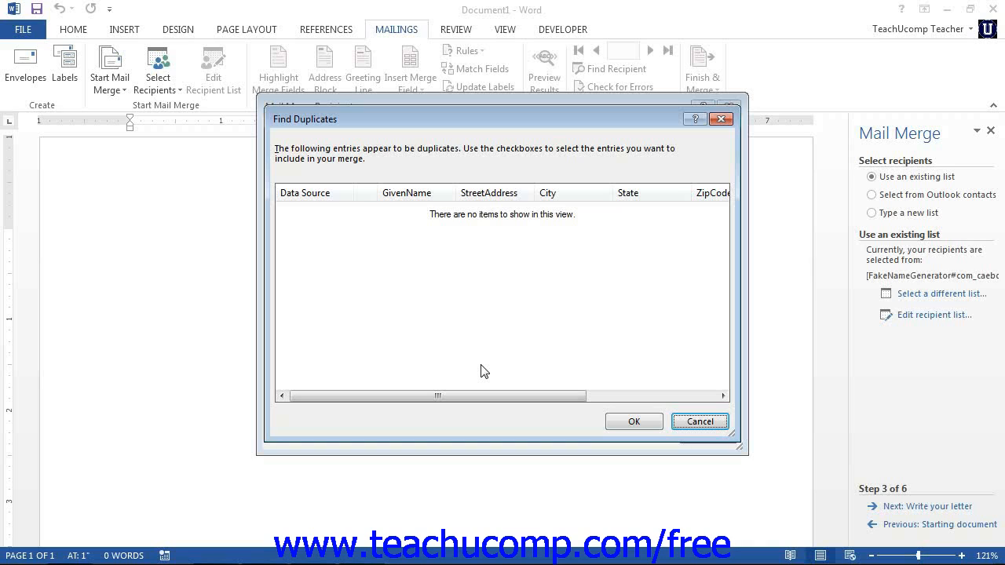
click(694, 423)
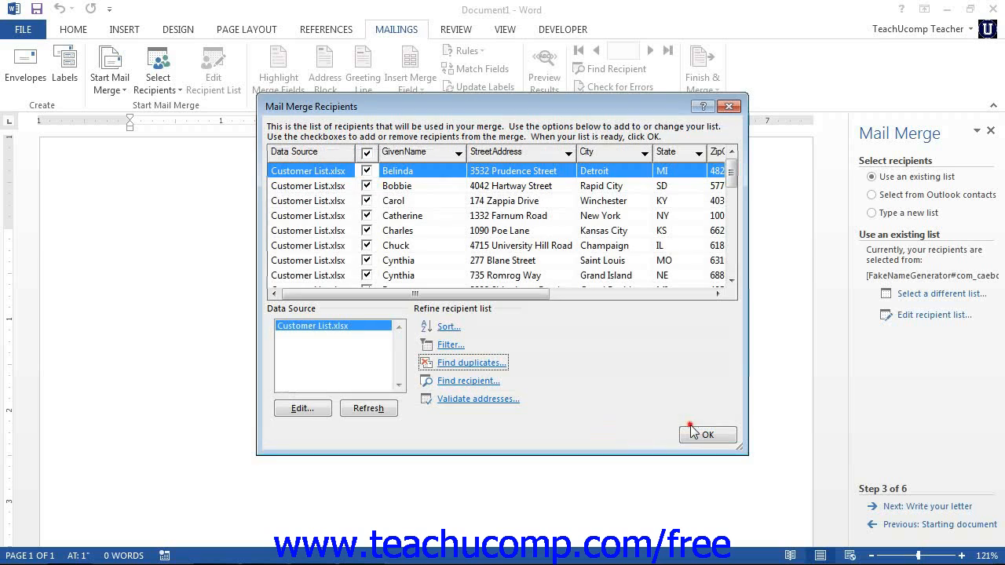
click(487, 385)
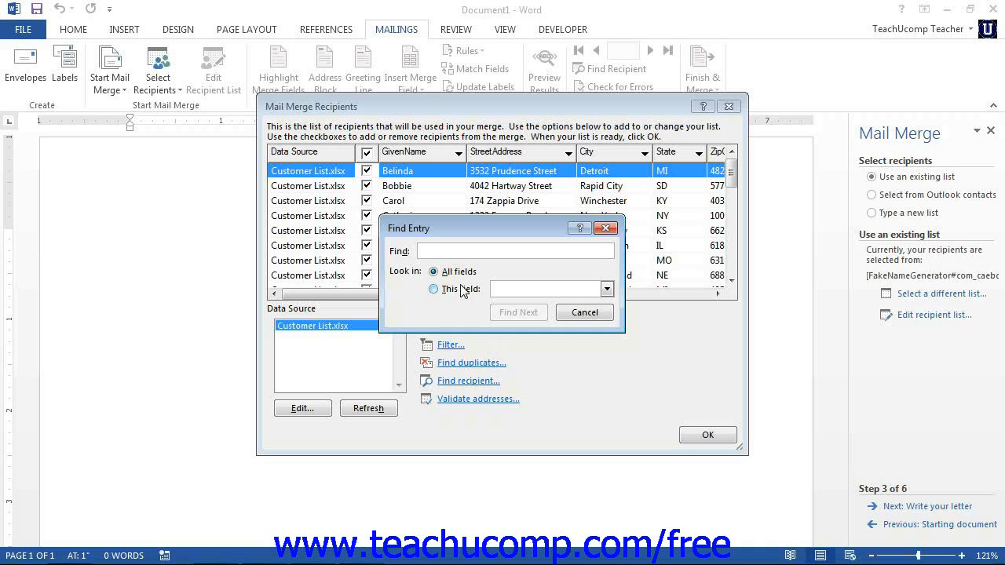
click(611, 229)
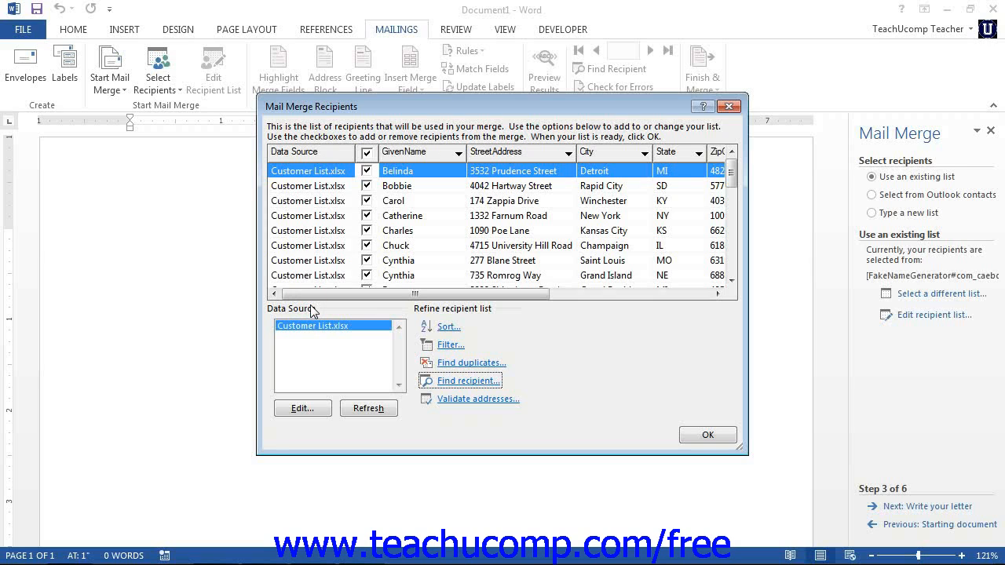
- Try to edit the Customer List.xlsx data source and accept the mail merge recipient list
click(317, 330)
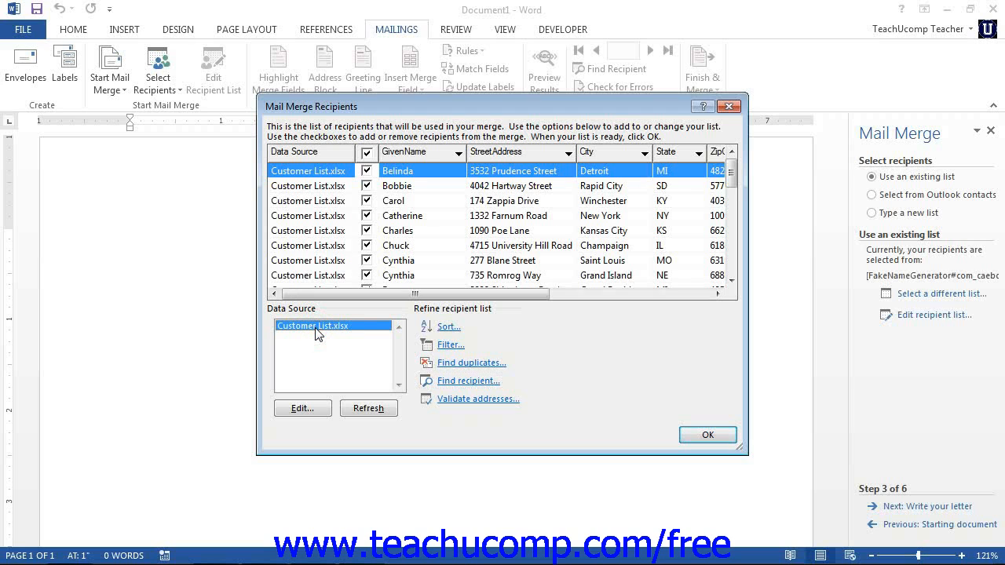
click(303, 408)
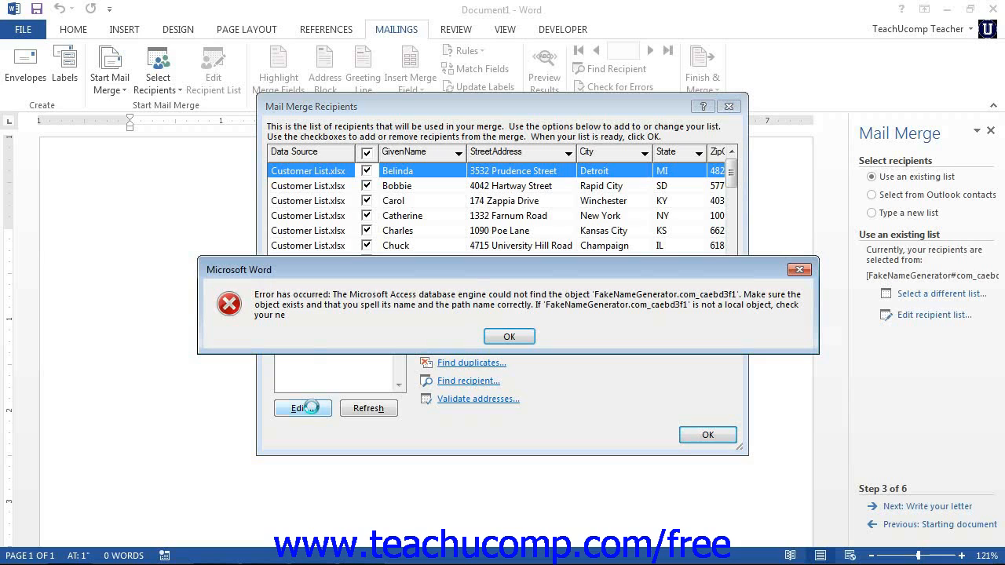
click(512, 338)
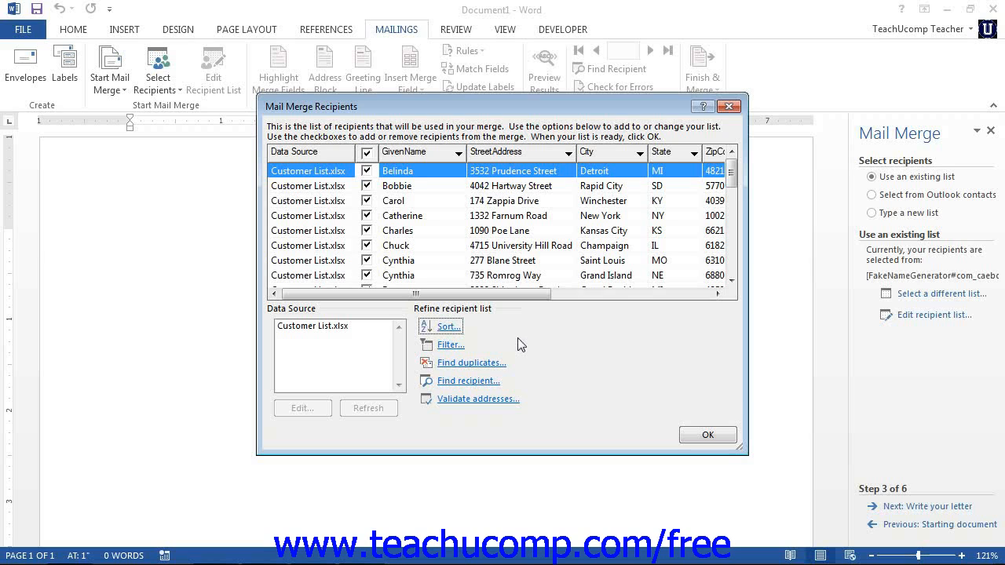
click(694, 437)
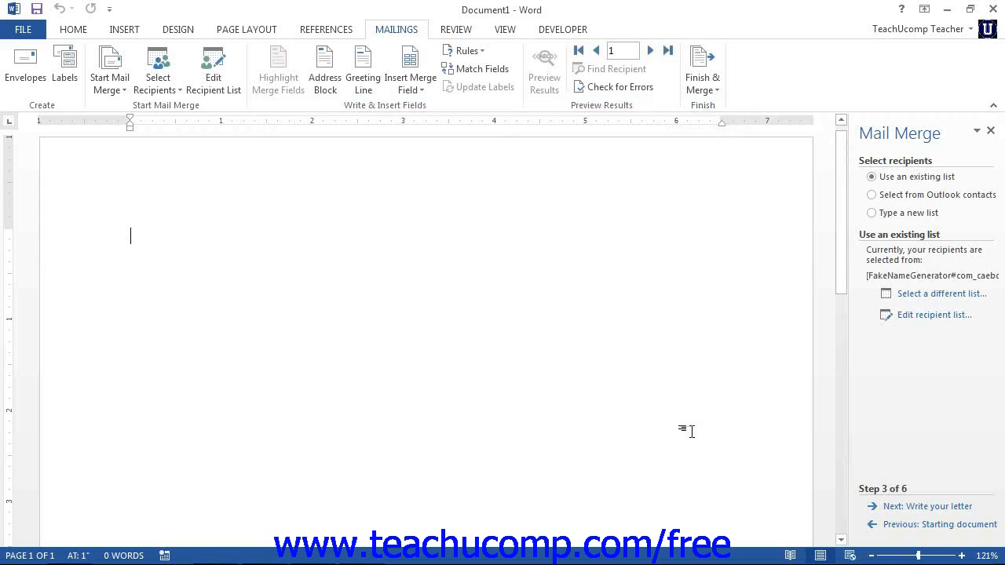